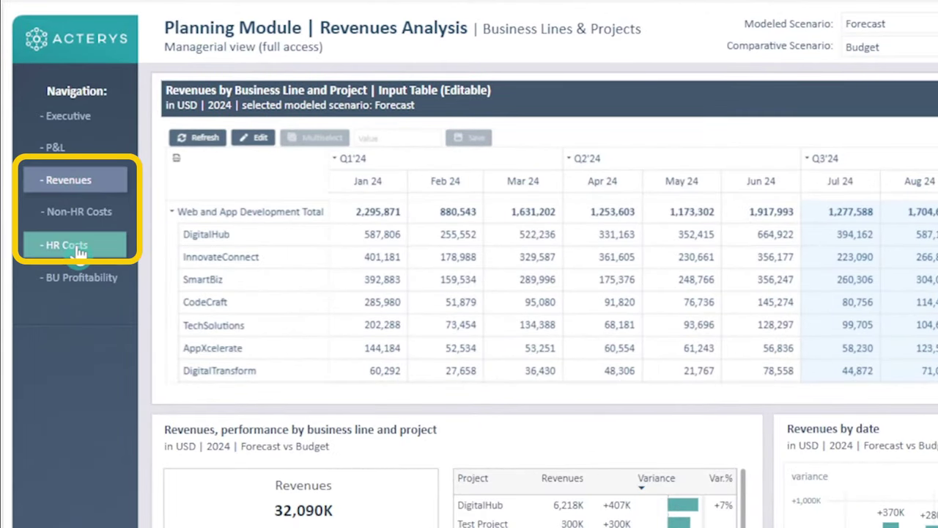
{"action": "left_click", "coordinate": [78, 250]}
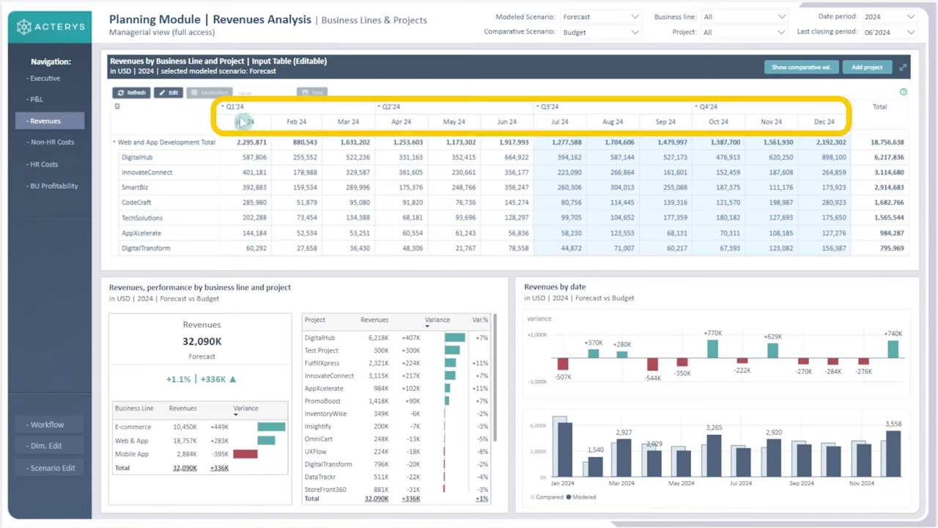
Step: Collapse the months of Q1'24, Q2'24 and Q3'24 in the revenues input table to quarterly totals
{"action": "left_click", "coordinate": [232, 108]}
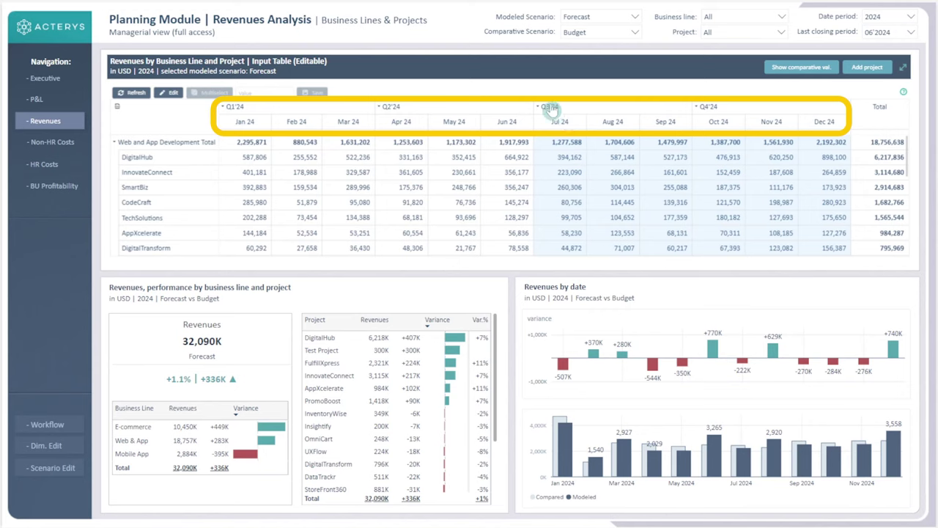
{"action": "left_click", "coordinate": [498, 114]}
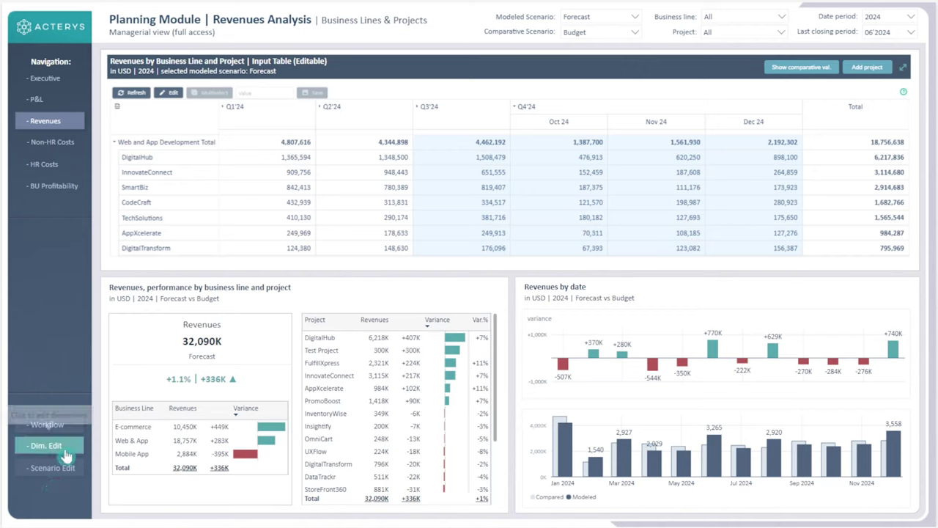
Step: Open the project dimension table for adding a project from the revenues page, and close it again
{"action": "left_click", "coordinate": [886, 76]}
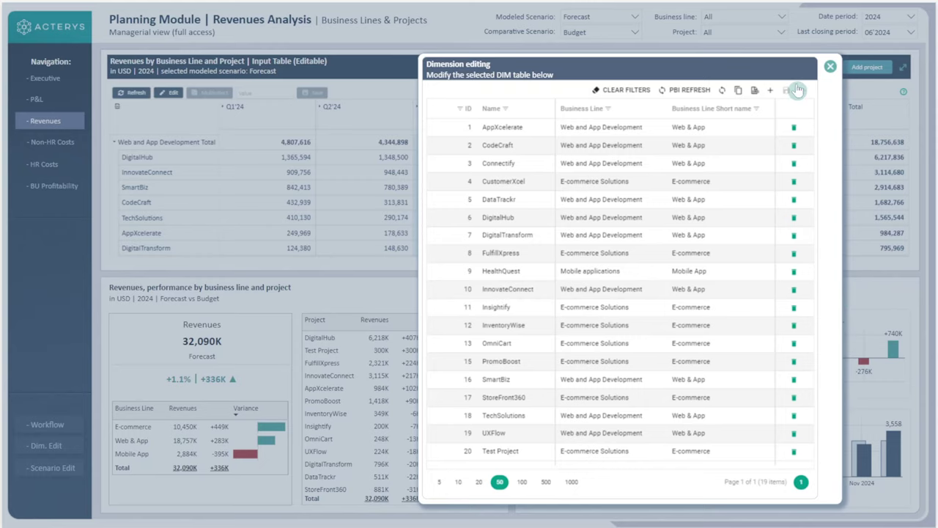
{"action": "left_click", "coordinate": [138, 231]}
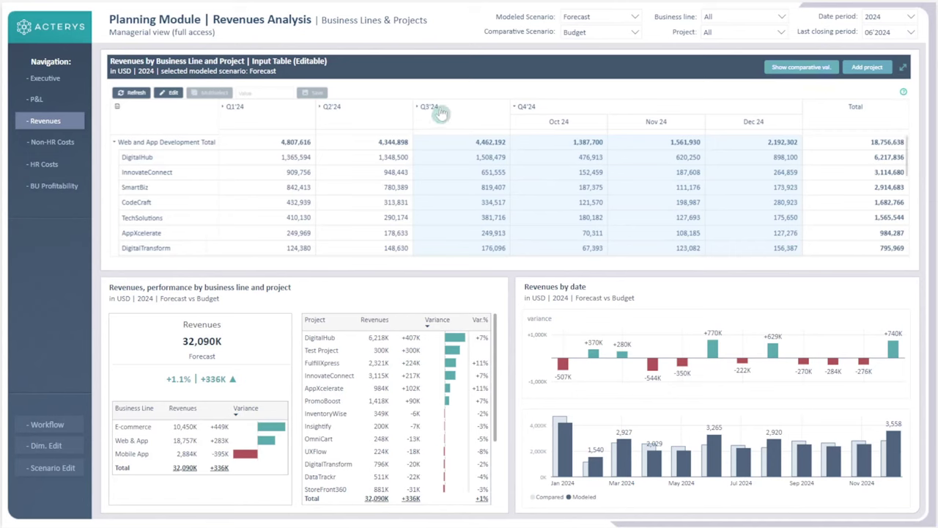
Step: Expand the collapsed quarters back to months in the revenues input table and show the comparative values
{"action": "left_click", "coordinate": [323, 107]}
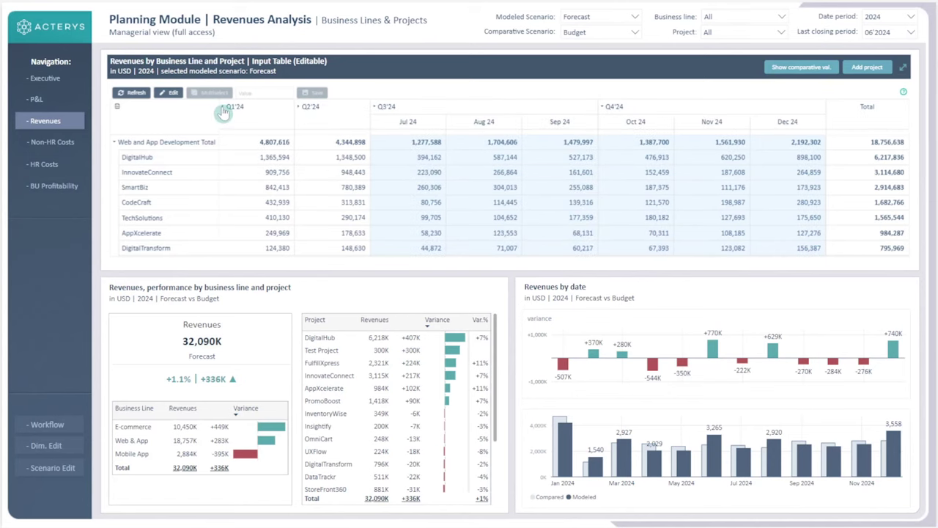
{"action": "left_click", "coordinate": [224, 108]}
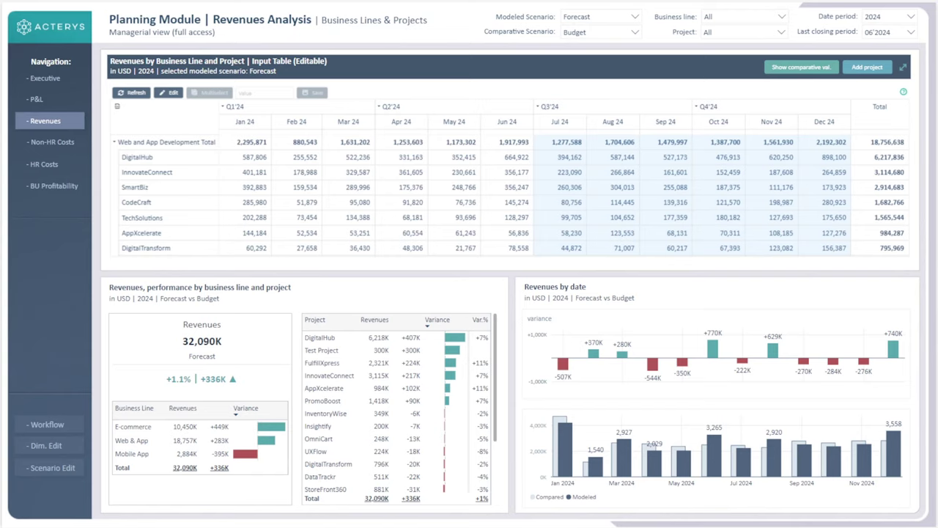
{"action": "left_click", "coordinate": [801, 67]}
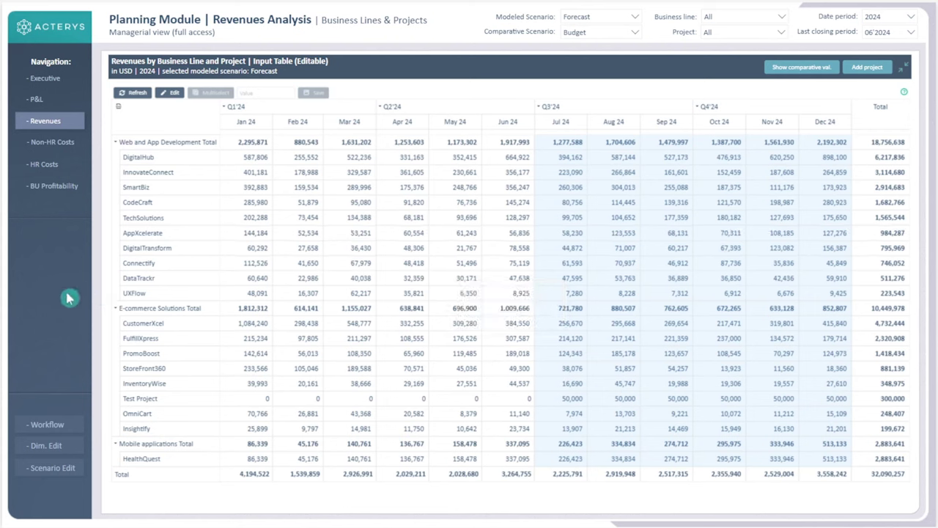
Step: Add a new employee row to the employee dimension on the HR Costs page and enter the employee's full name
{"action": "left_click", "coordinate": [57, 165]}
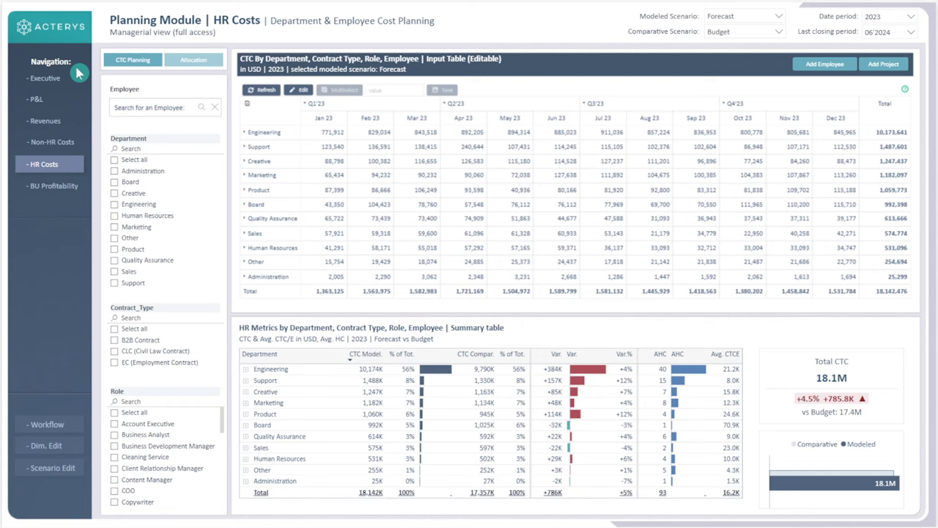
{"action": "left_click", "coordinate": [831, 70]}
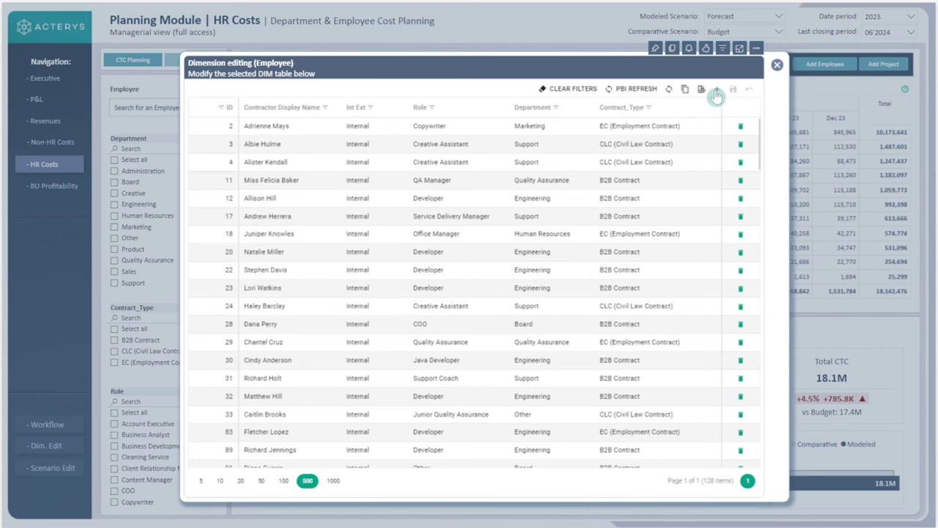
{"action": "left_click", "coordinate": [717, 92]}
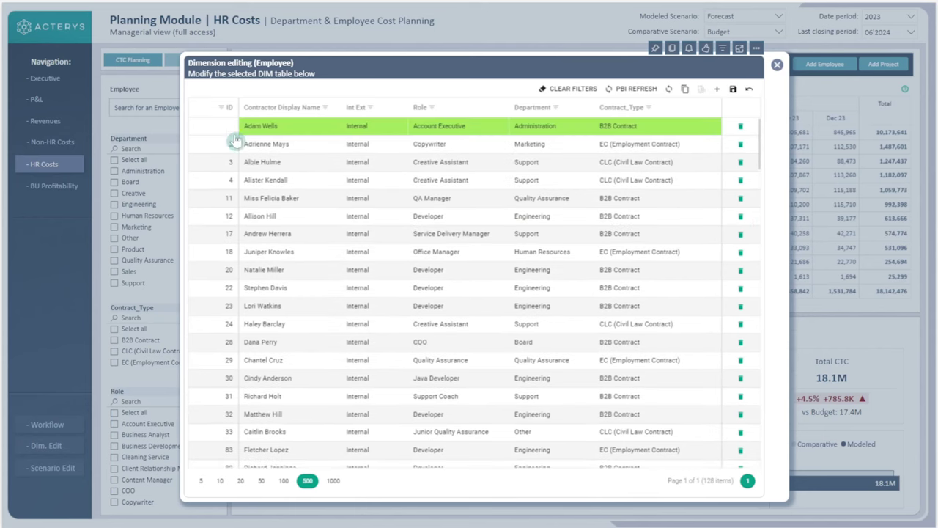
{"action": "double_click", "coordinate": [286, 128]}
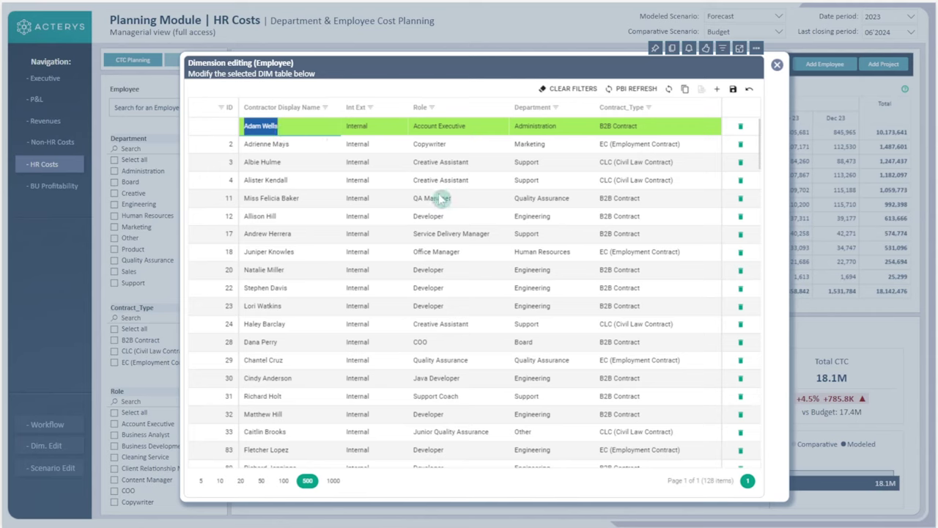
{"action": "key", "text": "BackSpace"}
{"action": "type", "text": "John Smith"}
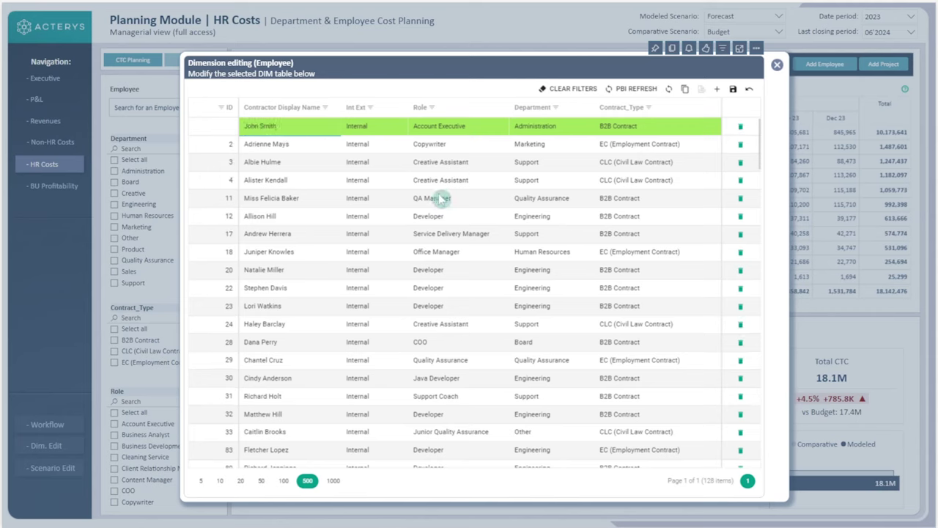
Step: Keep the new employee as Internal, with role Account Executive, department Administration and contract type B2B Contract
{"action": "left_click", "coordinate": [373, 128]}
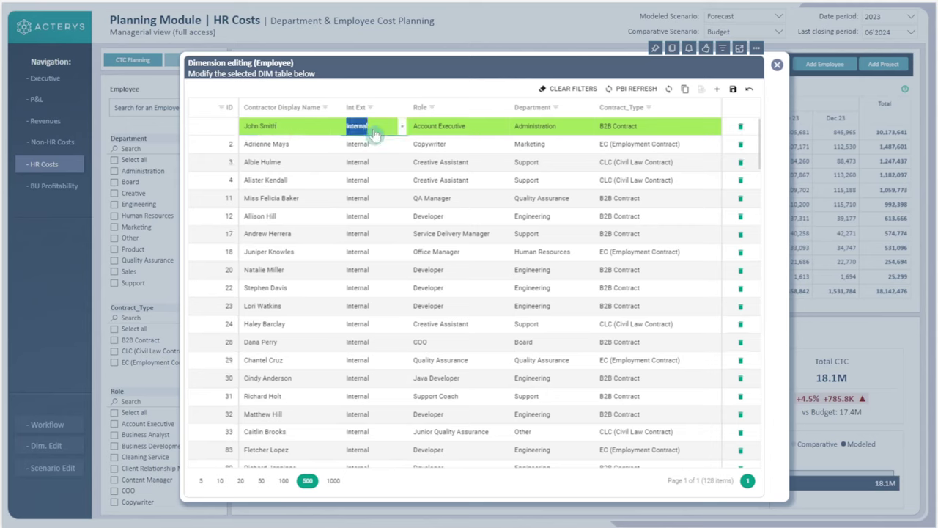
{"action": "left_click", "coordinate": [401, 129]}
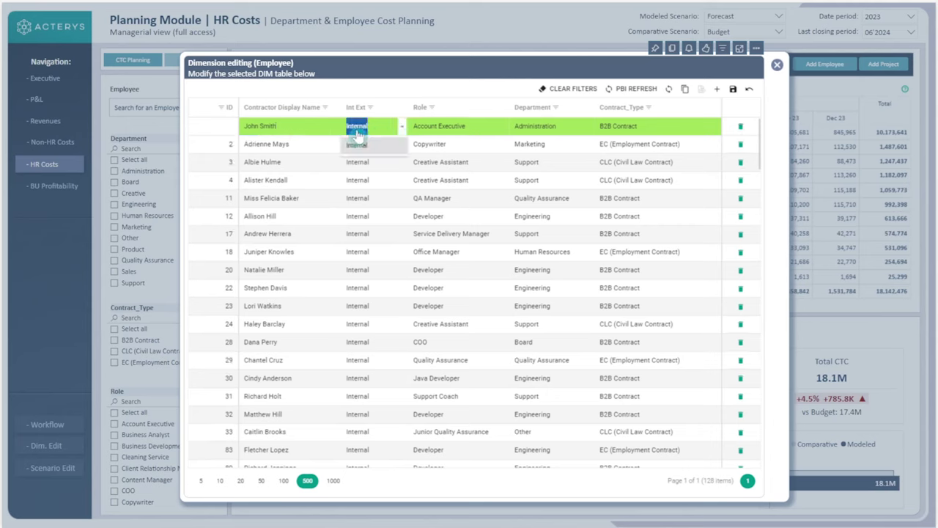
{"action": "left_click", "coordinate": [472, 131]}
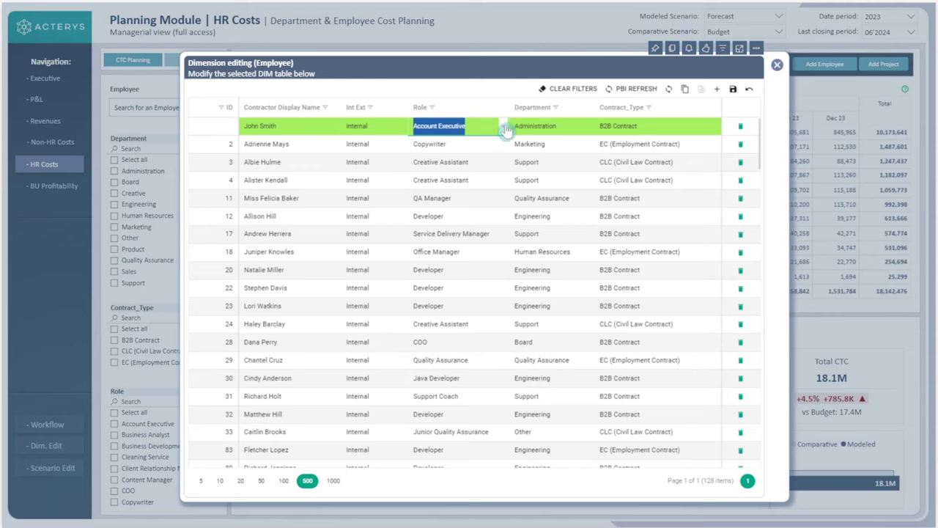
{"action": "left_click", "coordinate": [504, 127]}
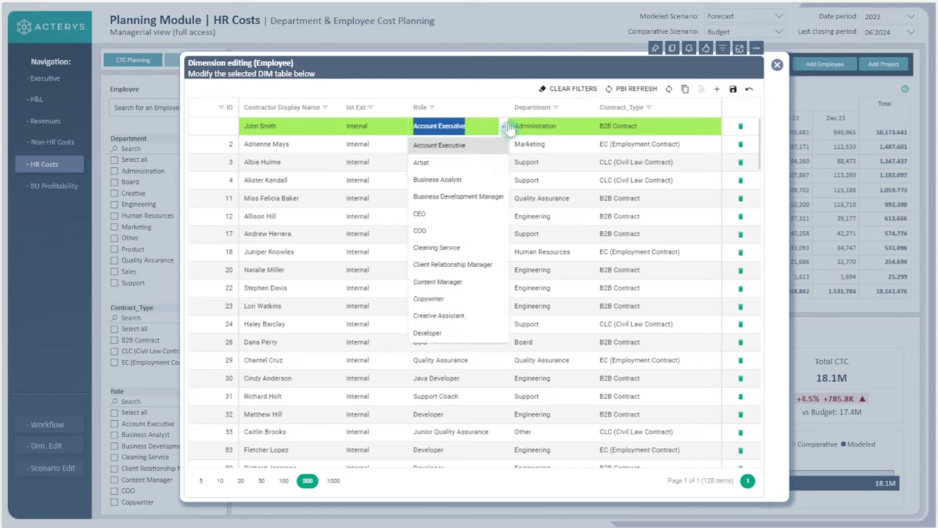
{"action": "left_click", "coordinate": [570, 130]}
{"action": "left_click", "coordinate": [589, 128]}
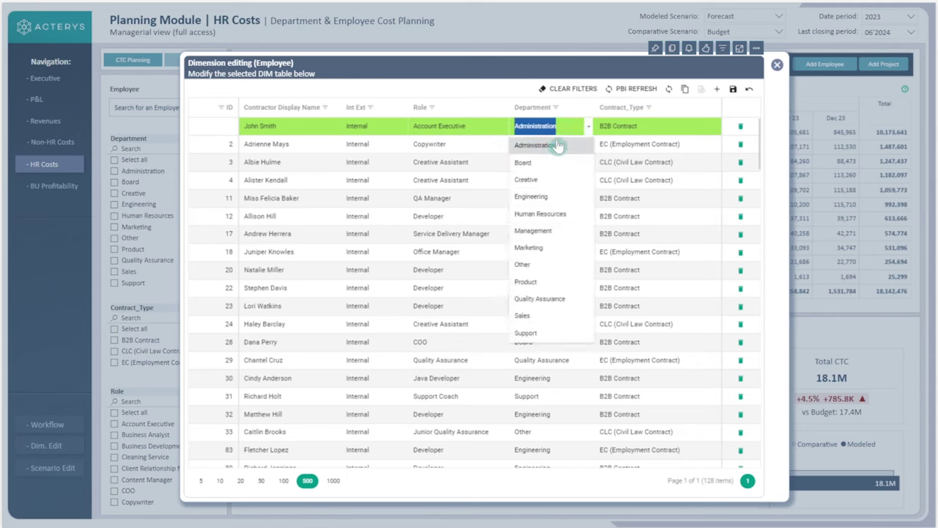
{"action": "left_click", "coordinate": [708, 130]}
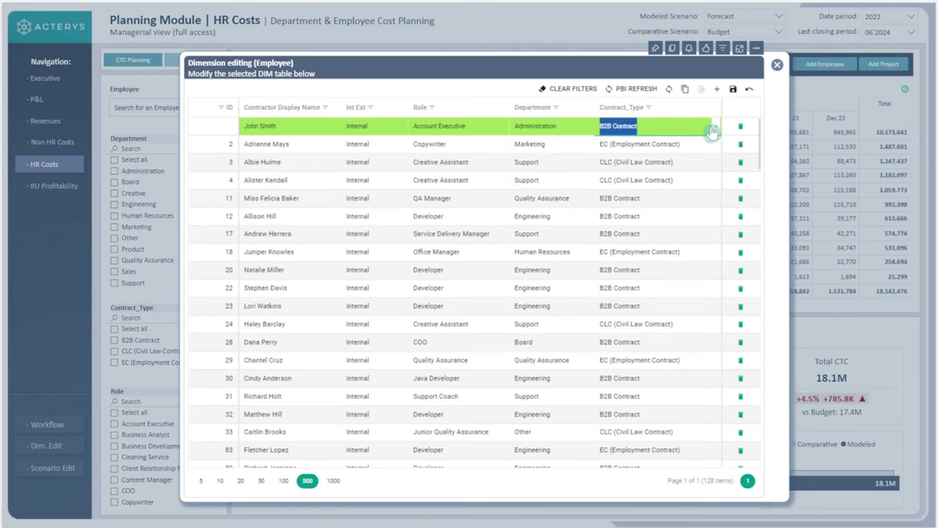
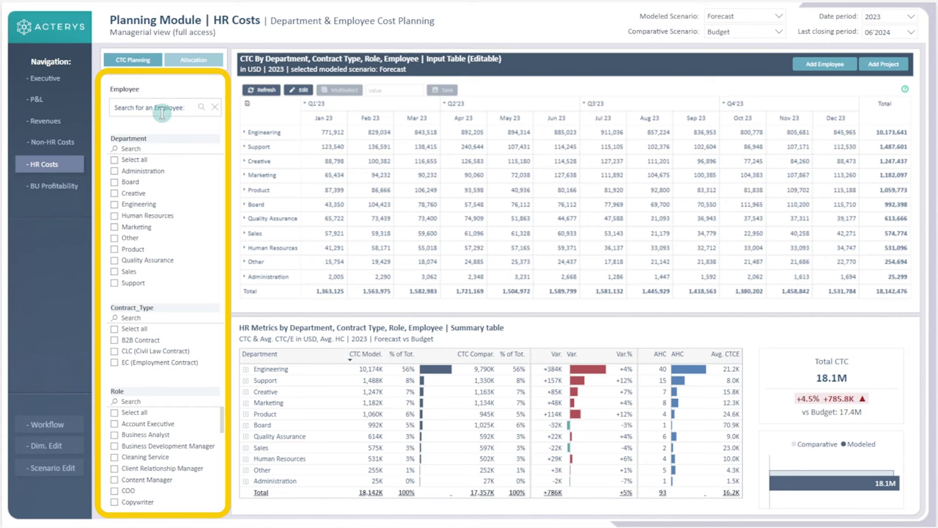
Step: Filter the HR costs by an employee's first name and clear the search again
{"action": "left_click", "coordinate": [162, 108]}
{"action": "type", "text": "Mark"}
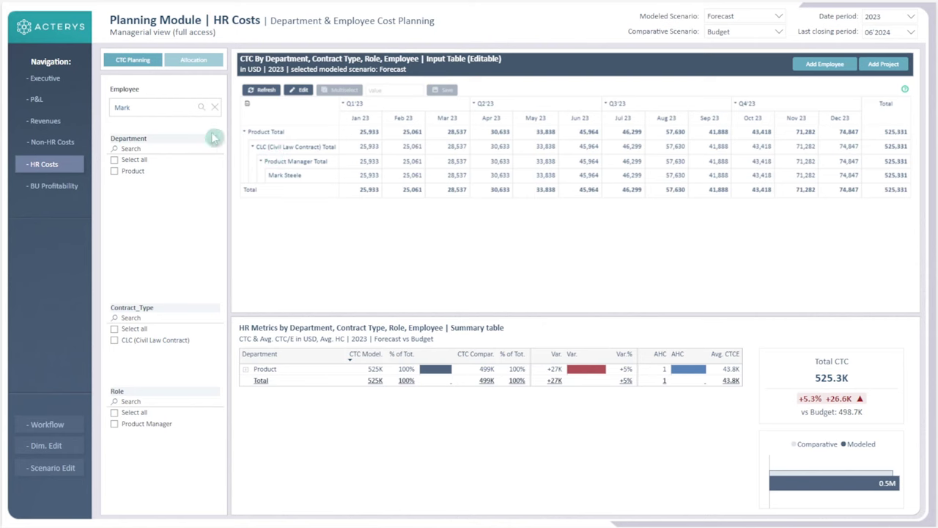
{"action": "left_click", "coordinate": [215, 107]}
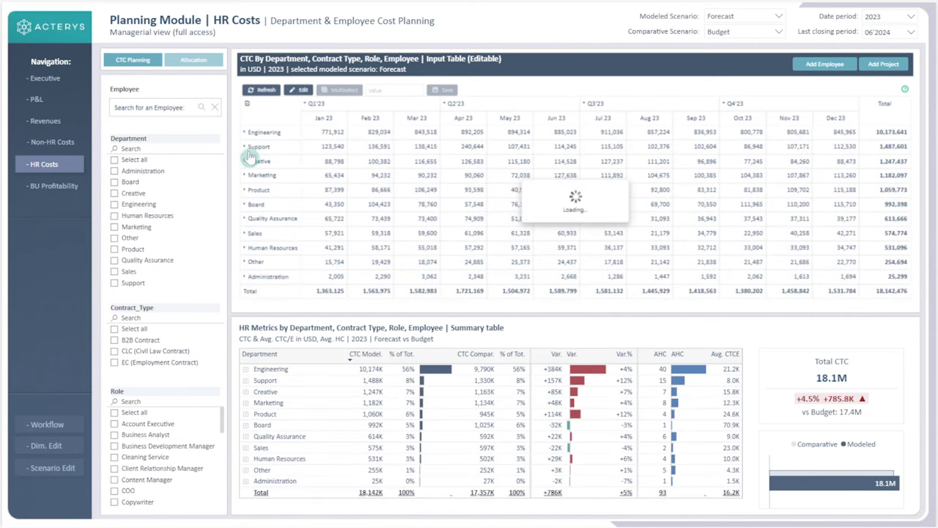
Step: Expand the Support department in the CTC input table to its contract types and roles, and collapse it again
{"action": "left_click", "coordinate": [246, 147]}
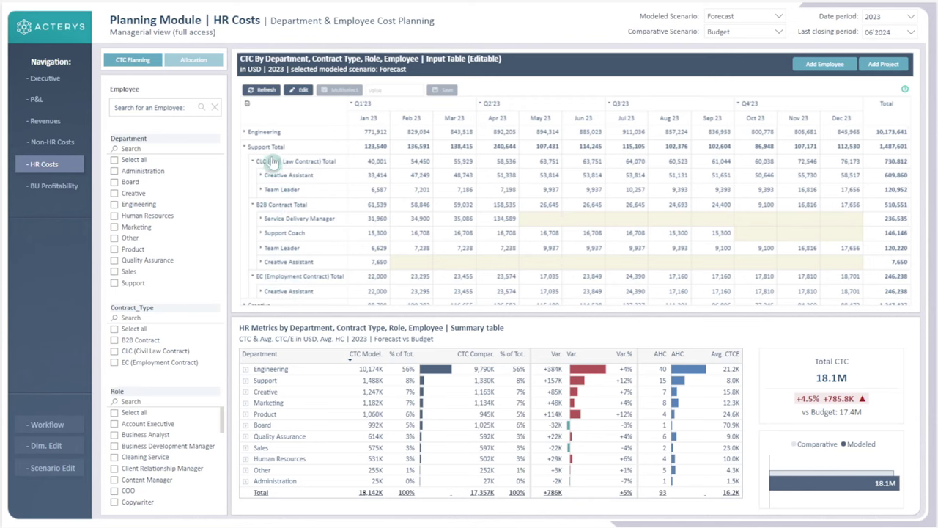
{"action": "left_click", "coordinate": [246, 148]}
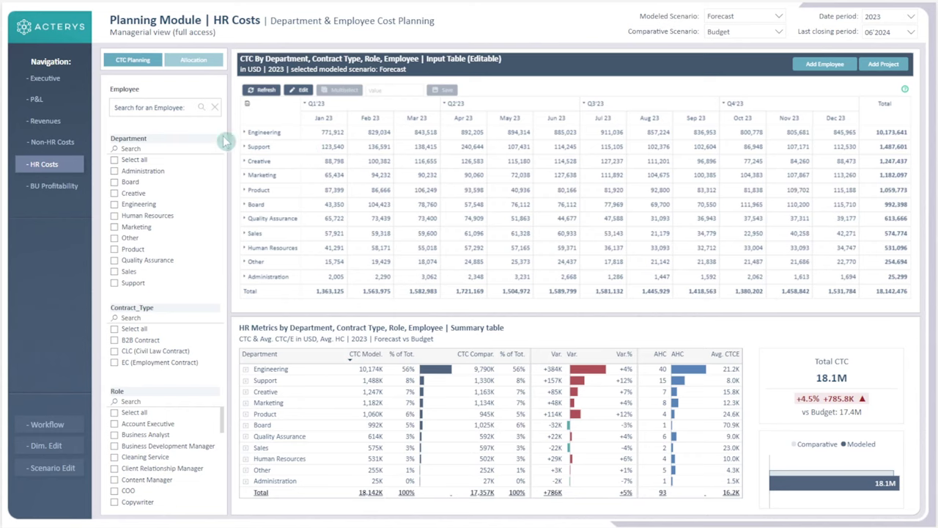
Step: Switch to cost allocation and expand the first employee's allocation by business line and project, and collapse it again
{"action": "left_click", "coordinate": [188, 61]}
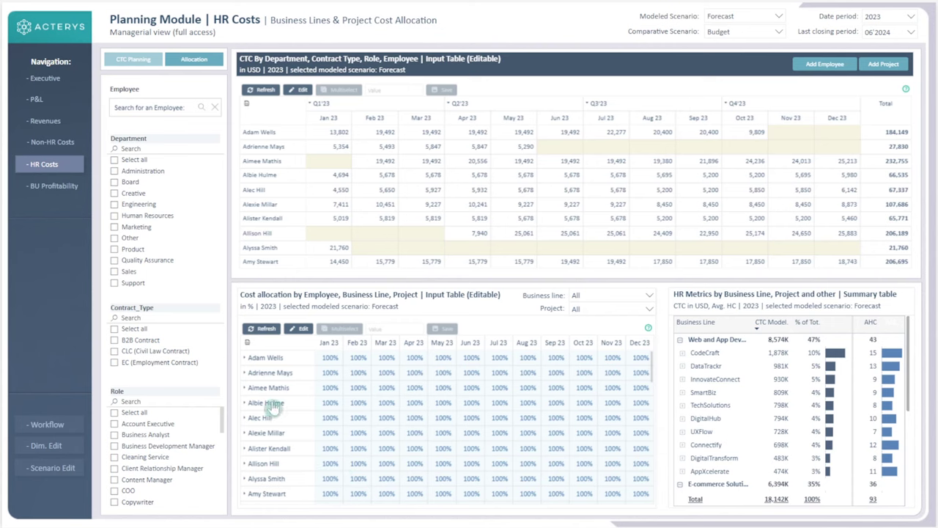
{"action": "left_click", "coordinate": [246, 360]}
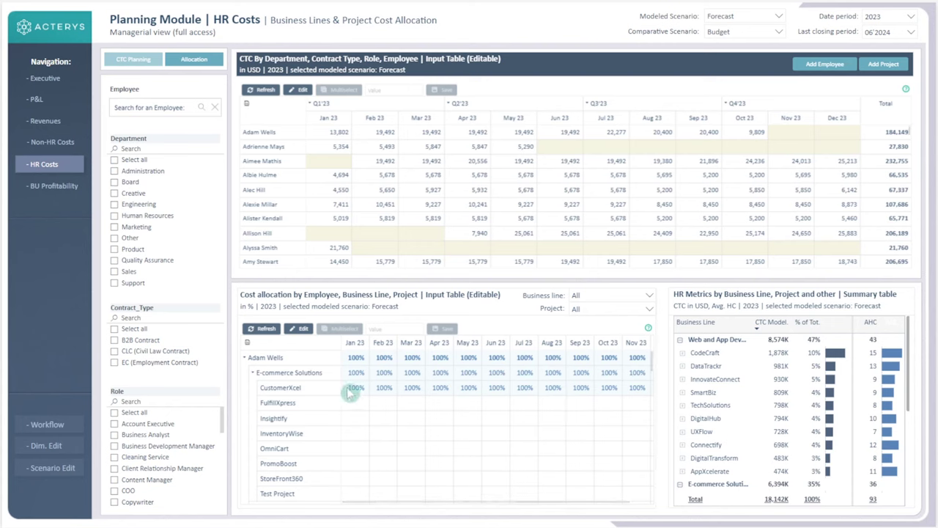
{"action": "left_click", "coordinate": [244, 358]}
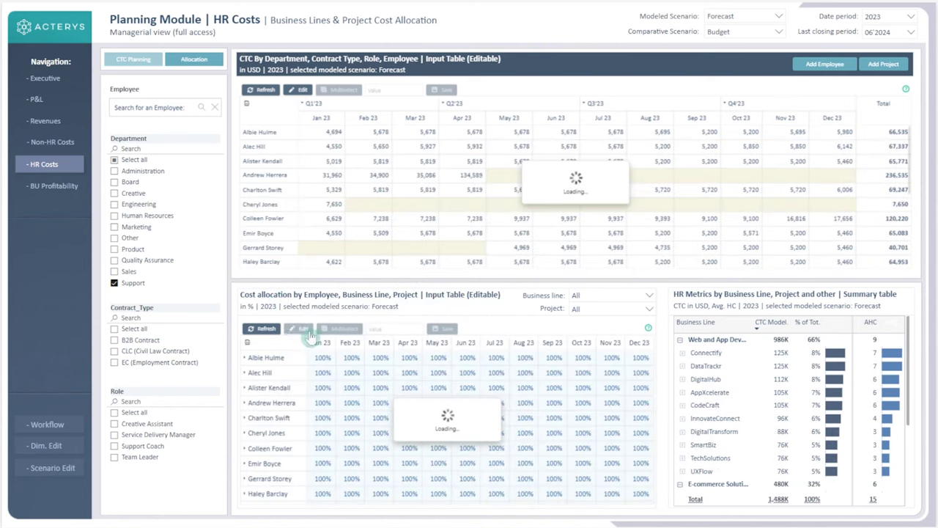
Step: Expand the first Support employee's cost allocation down to business line and project
{"action": "left_click", "coordinate": [245, 358]}
{"action": "left_click", "coordinate": [253, 372]}
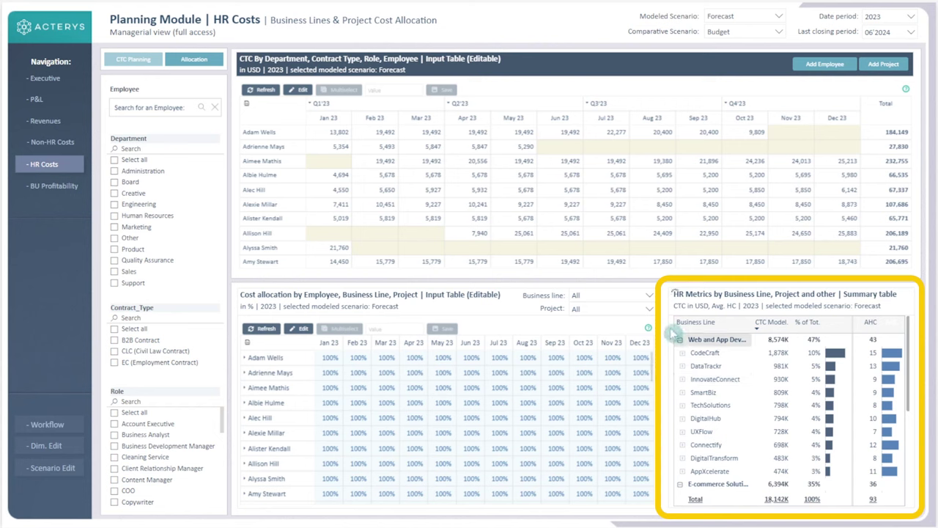
Step: Expand and collapse CodeCraft's department breakdown in the HR metrics summary table, and close the scenario editing window
{"action": "left_click", "coordinate": [682, 354]}
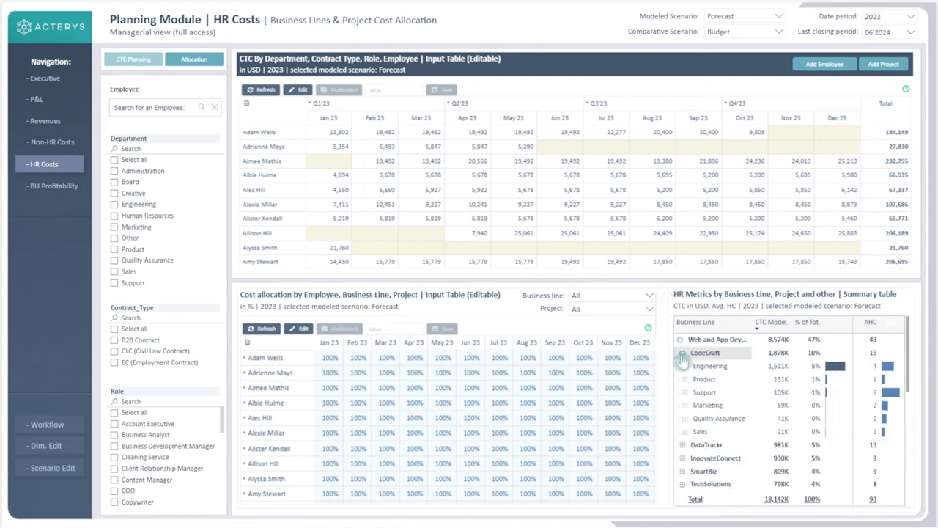
{"action": "left_click", "coordinate": [682, 354]}
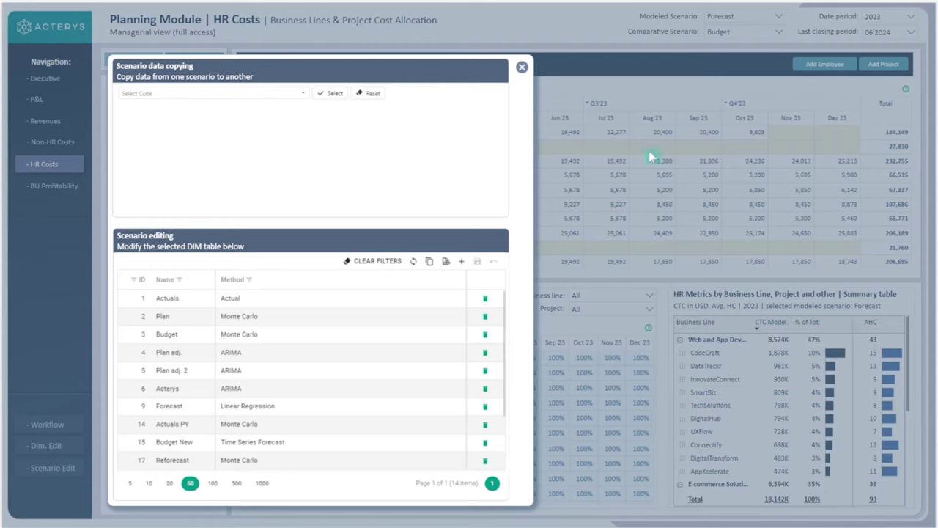
{"action": "left_click", "coordinate": [521, 69]}
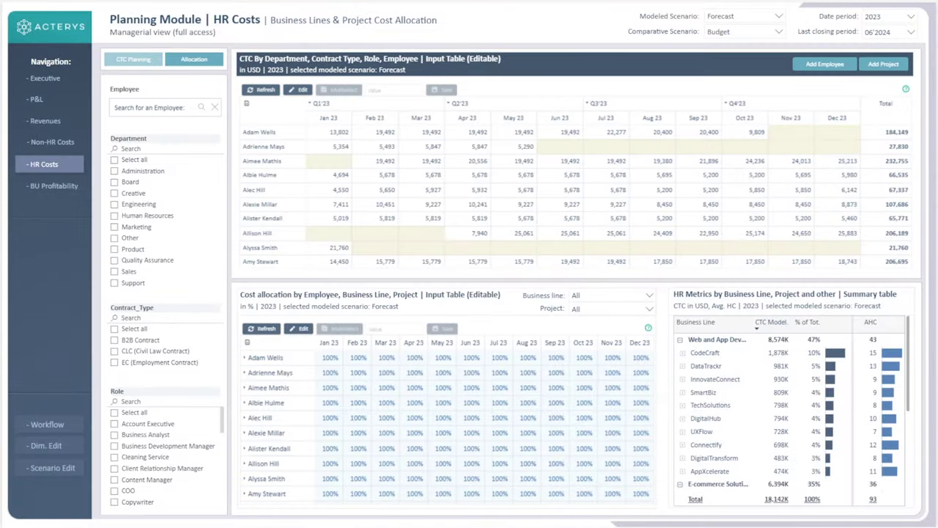